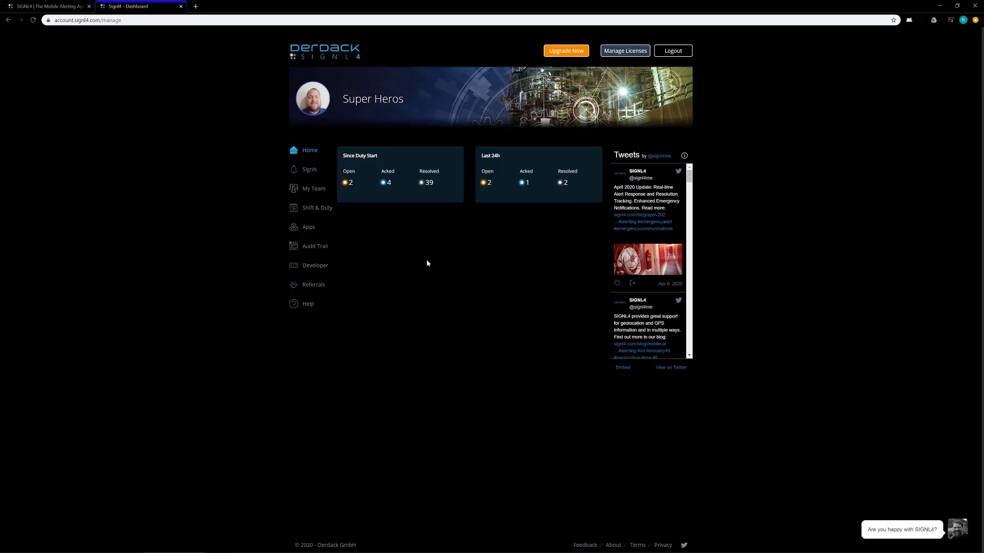
Start a new Signl and turn on Emergency mode, addressing it to all team members.
{"action": "left_click", "coordinate": [311, 170]}
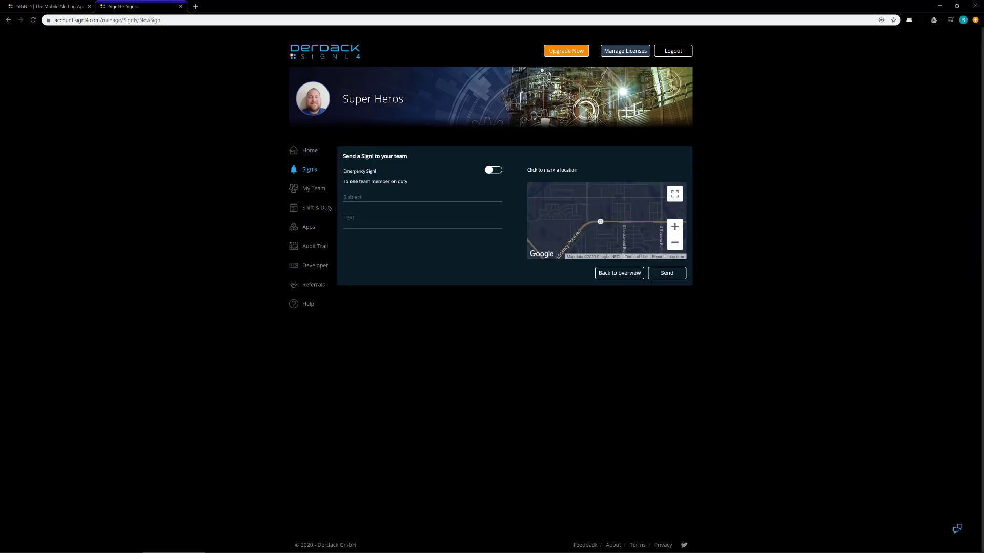
{"action": "left_click", "coordinate": [492, 170]}
{"action": "left_click_drag", "start_coordinate": [350, 182], "coordinate": [388, 182]}
{"action": "left_click", "coordinate": [409, 183]}
{"action": "left_click", "coordinate": [491, 170]}
{"action": "left_click", "coordinate": [493, 171]}
Choose 'Emergency Alert' from the suggested subjects, then return to the Signls list.
{"action": "left_click", "coordinate": [375, 195]}
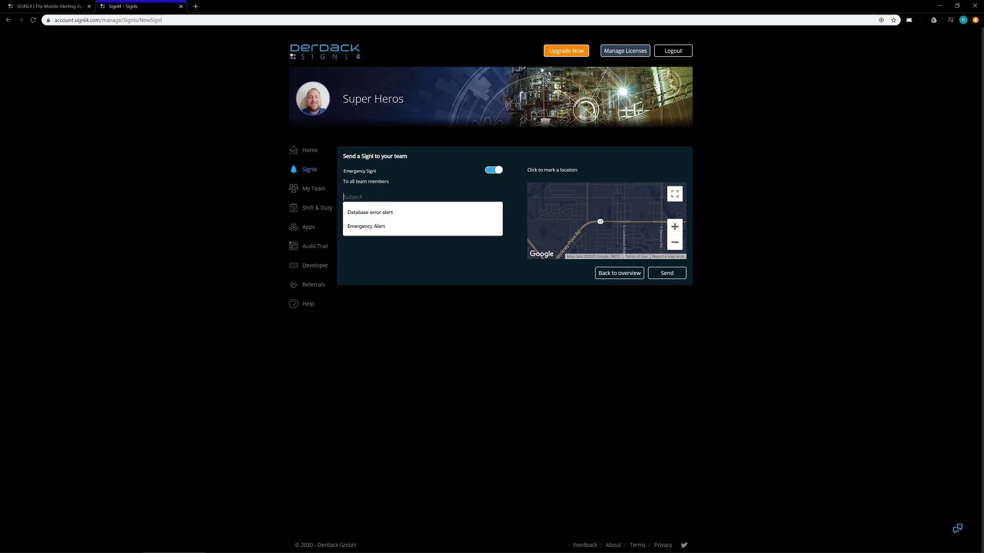
{"action": "left_click", "coordinate": [376, 227]}
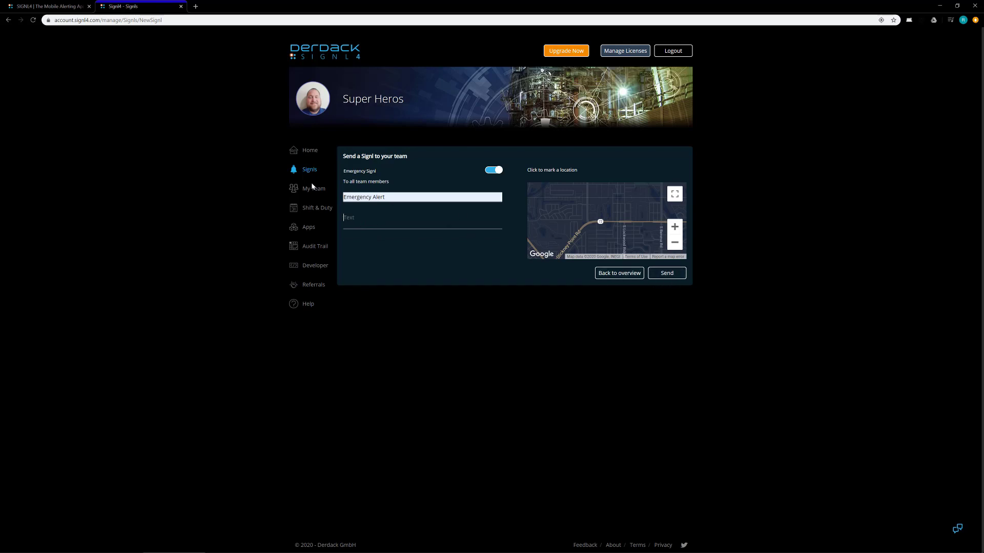
{"action": "left_click", "coordinate": [309, 170]}
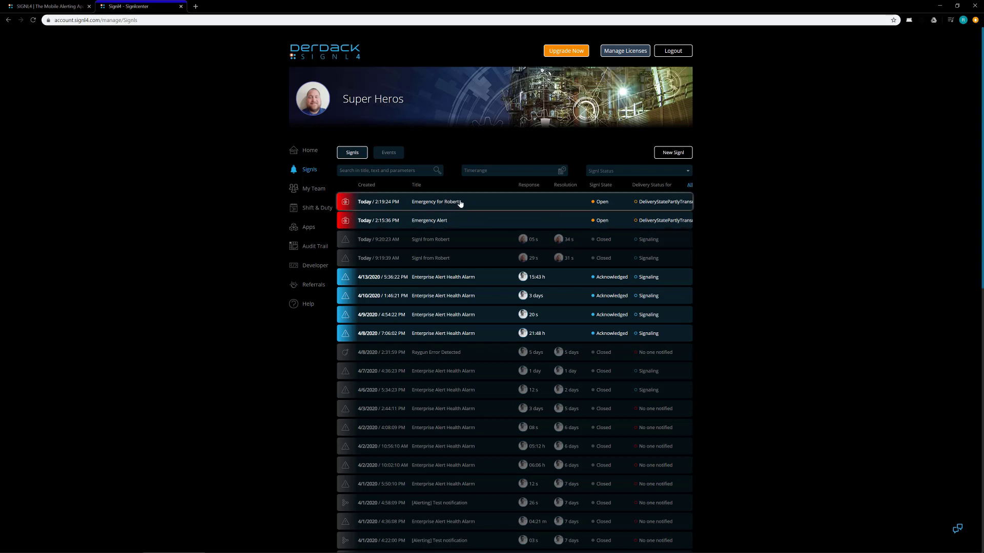
{"action": "left_click", "coordinate": [482, 221]}
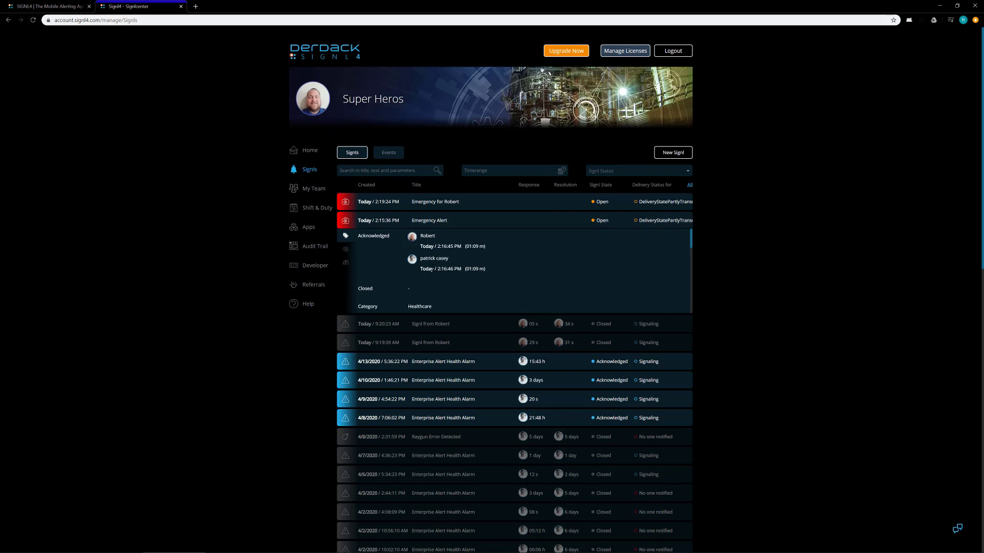
{"action": "left_click", "coordinate": [455, 204]}
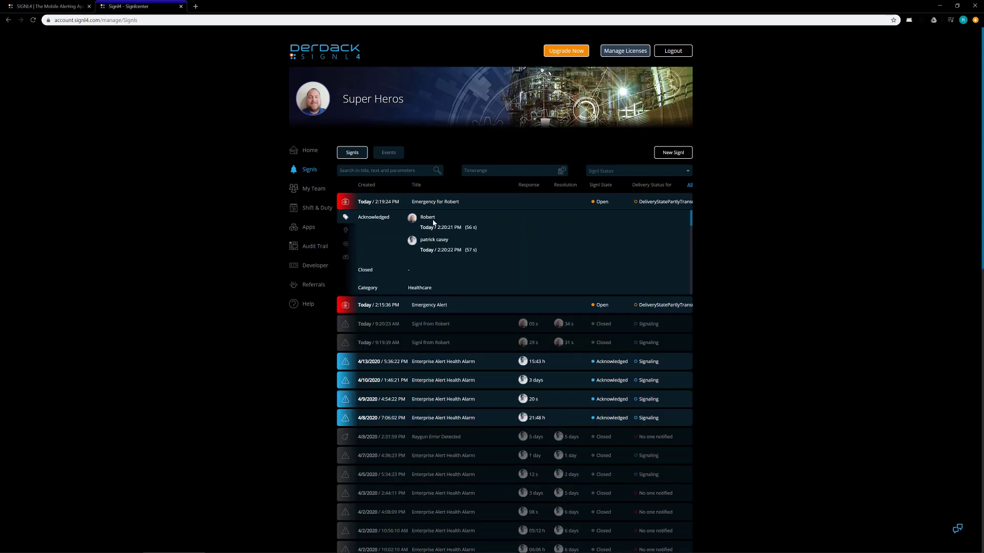
{"action": "left_click", "coordinate": [345, 231]}
{"action": "left_click", "coordinate": [348, 256]}
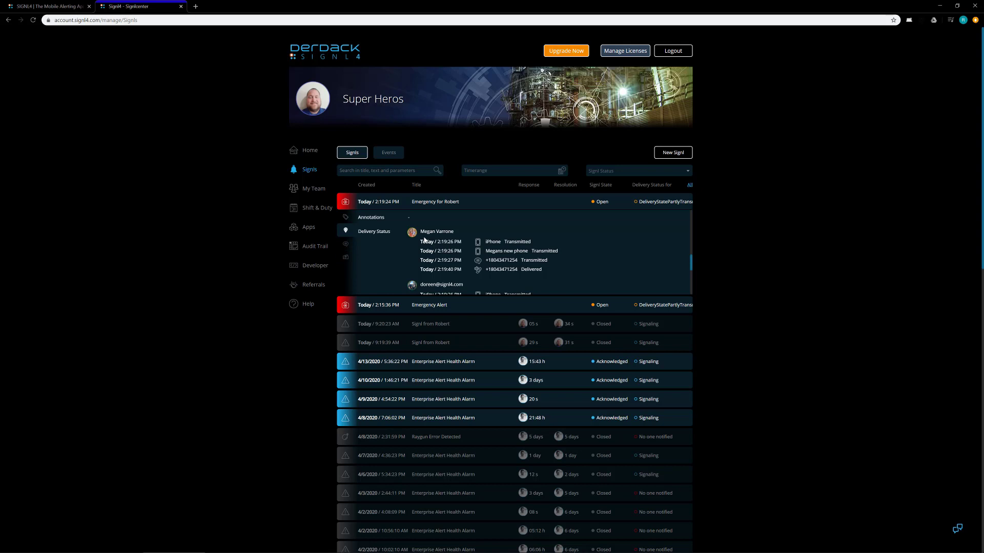
{"action": "scroll", "coordinate": [424, 239], "scroll_direction": "down", "scroll_amount": 1}
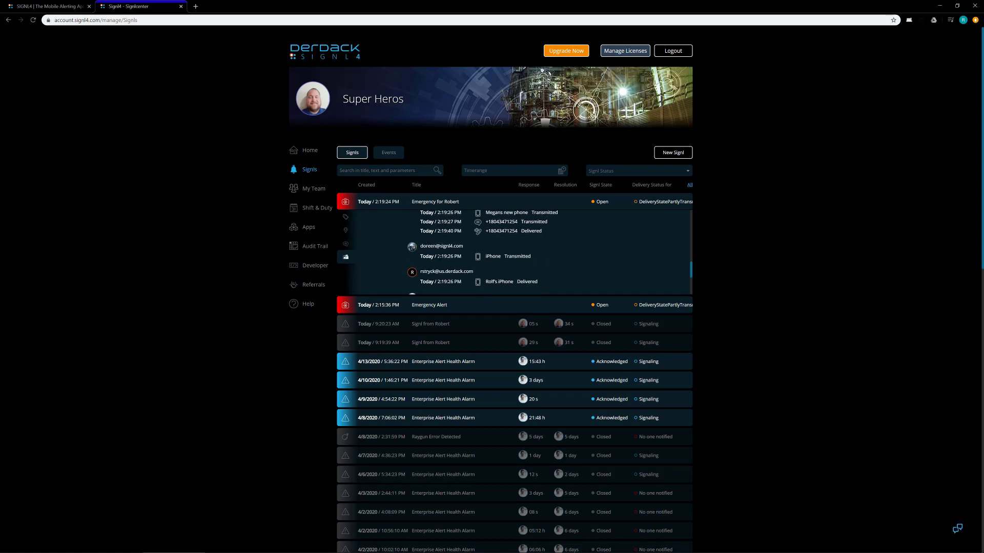
{"action": "scroll", "coordinate": [429, 260], "scroll_direction": "down", "scroll_amount": 1}
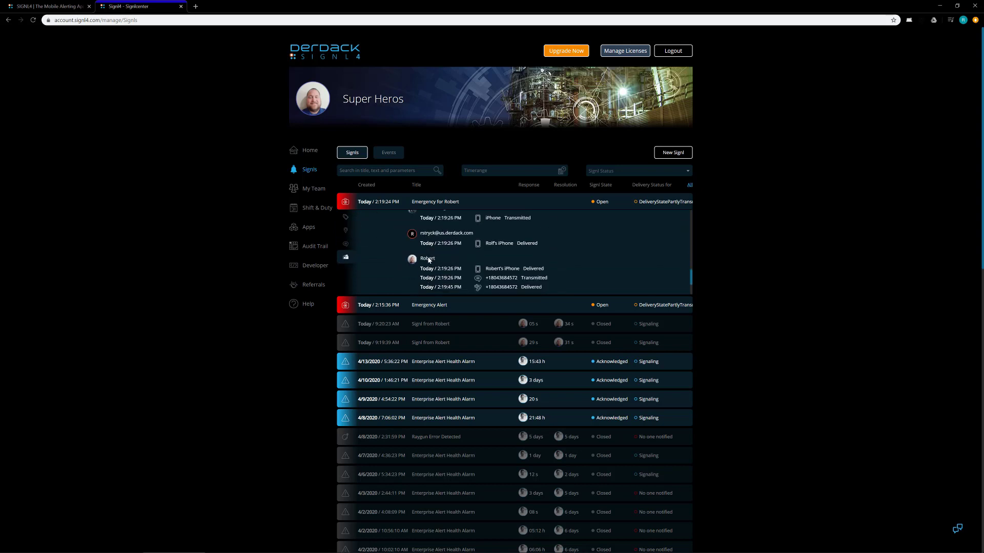
{"action": "scroll", "coordinate": [429, 260], "scroll_direction": "up", "scroll_amount": 1}
{"action": "scroll", "coordinate": [428, 260], "scroll_direction": "up", "scroll_amount": 1}
{"action": "scroll", "coordinate": [429, 260], "scroll_direction": "up", "scroll_amount": 2}
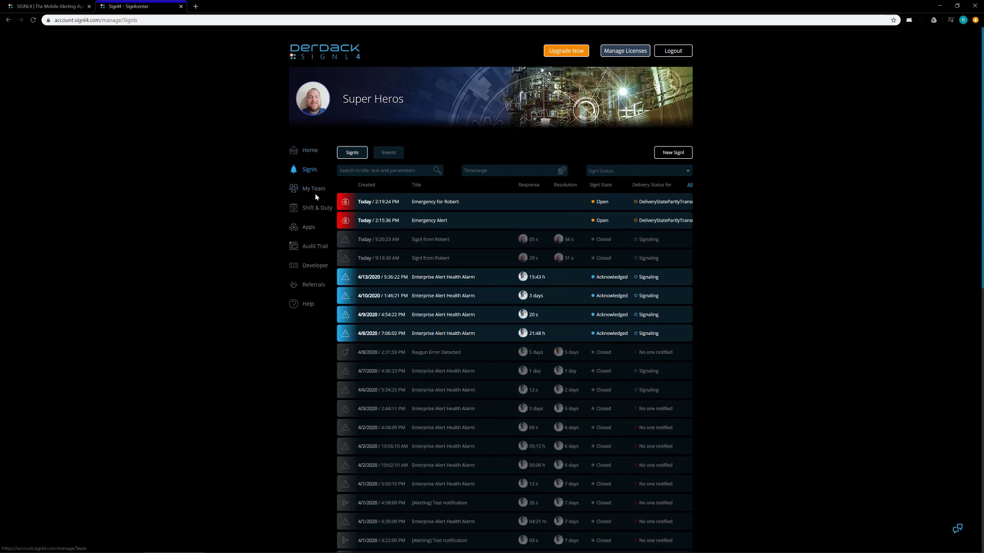
Show the My Team overview with its alert settings and five peers.
{"action": "left_click", "coordinate": [308, 193]}
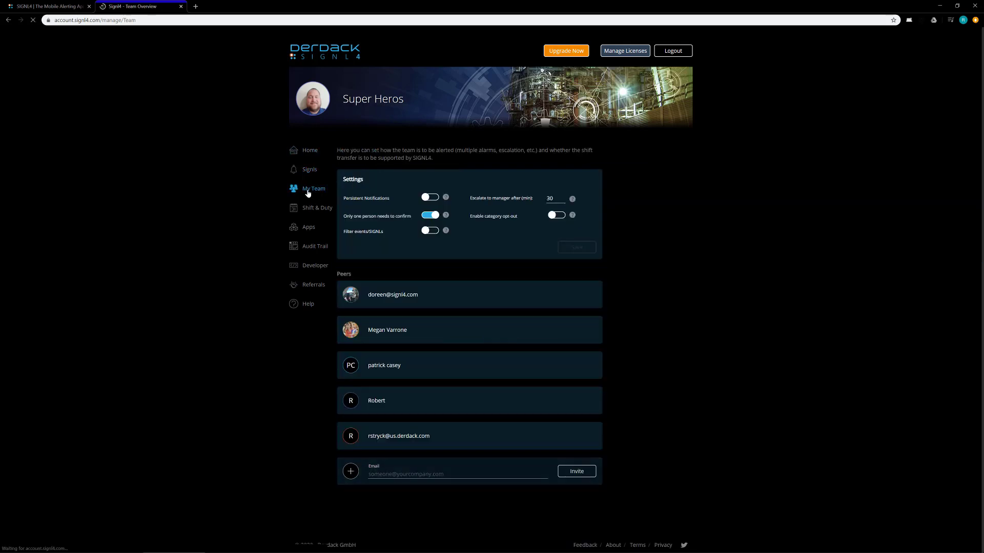